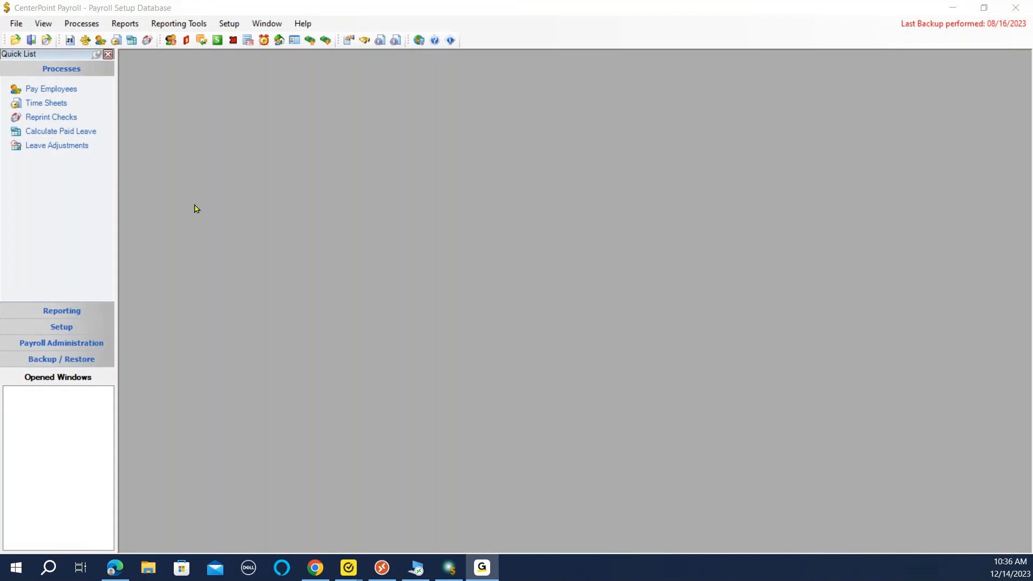
# Step: Open the existing employee's record for editing and display their tax settings
pyautogui.click(232, 33)
pyautogui.click(246, 39)
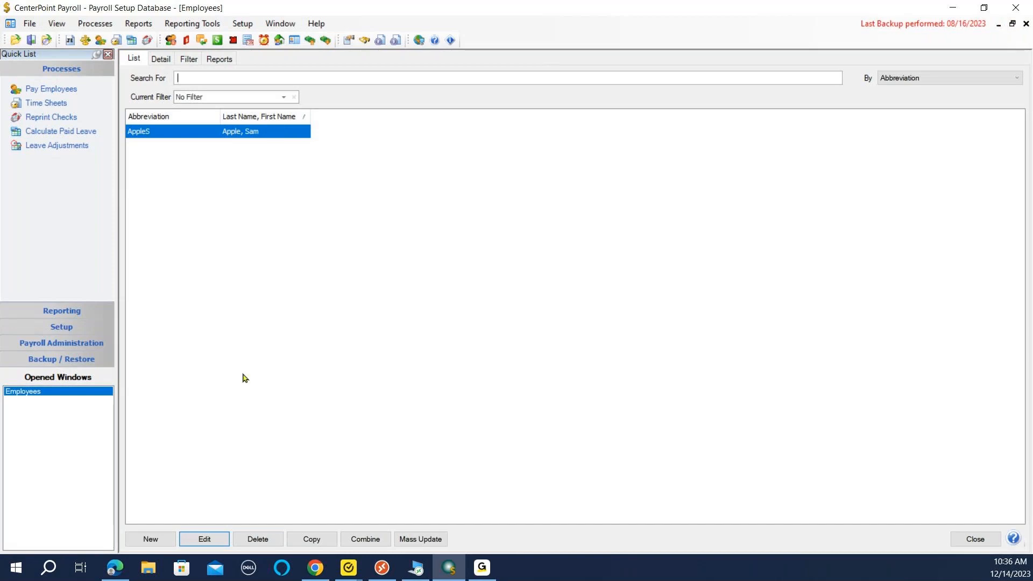
pyautogui.click(204, 535)
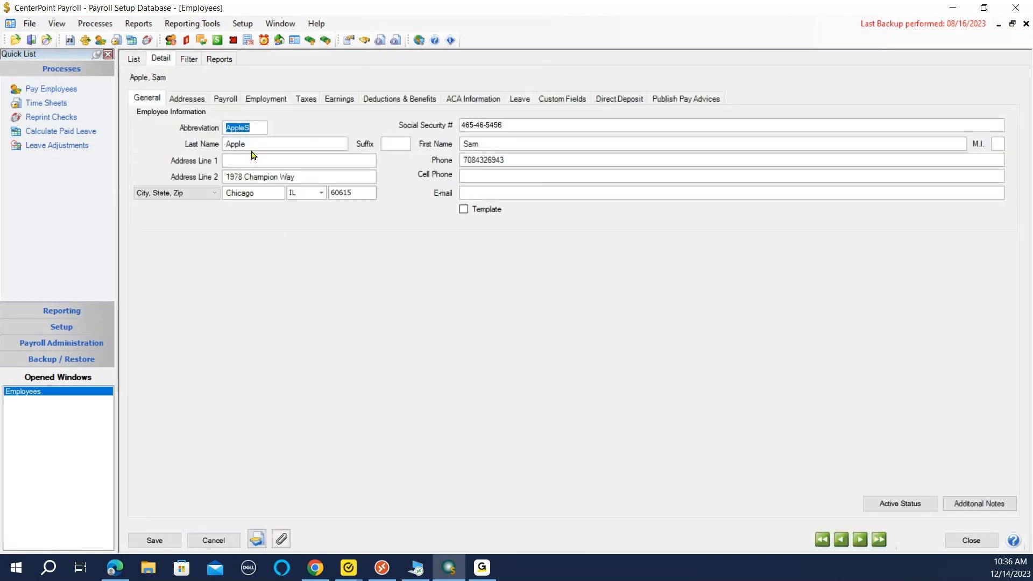
pyautogui.click(306, 98)
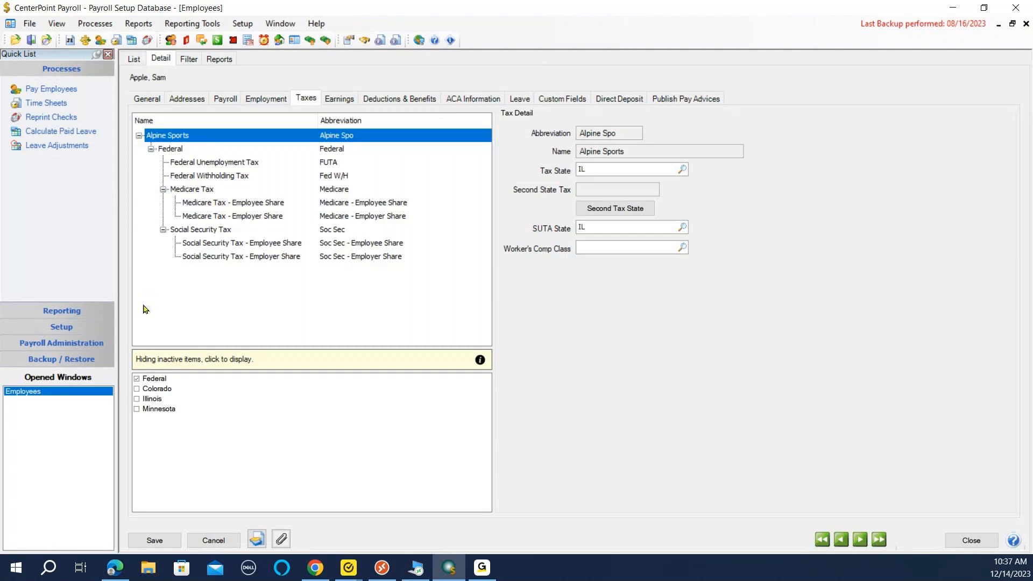
# Step: Add Illinois to the taxes assigned to the employee under Alpine Sports
pyautogui.click(139, 136)
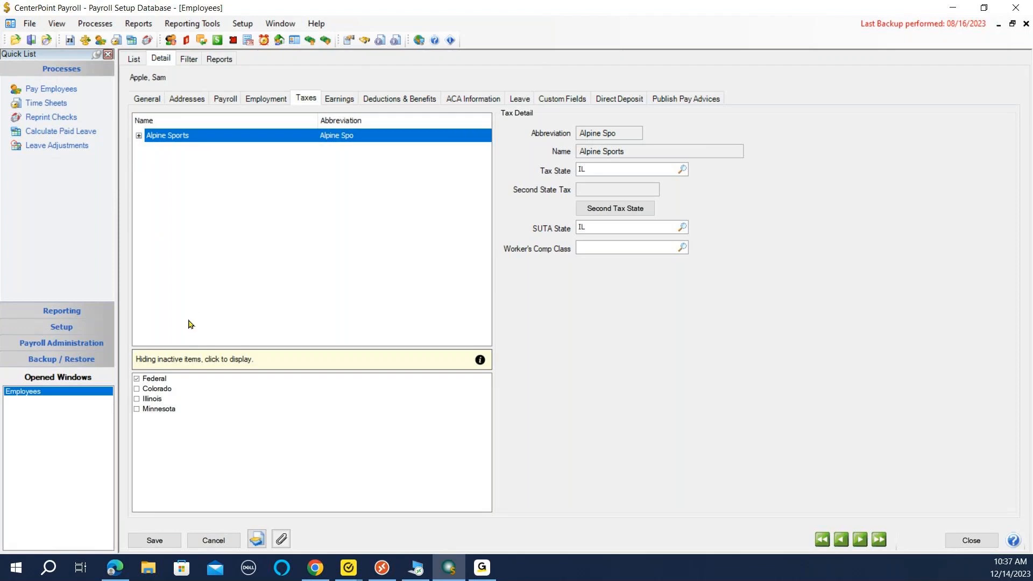
pyautogui.click(139, 136)
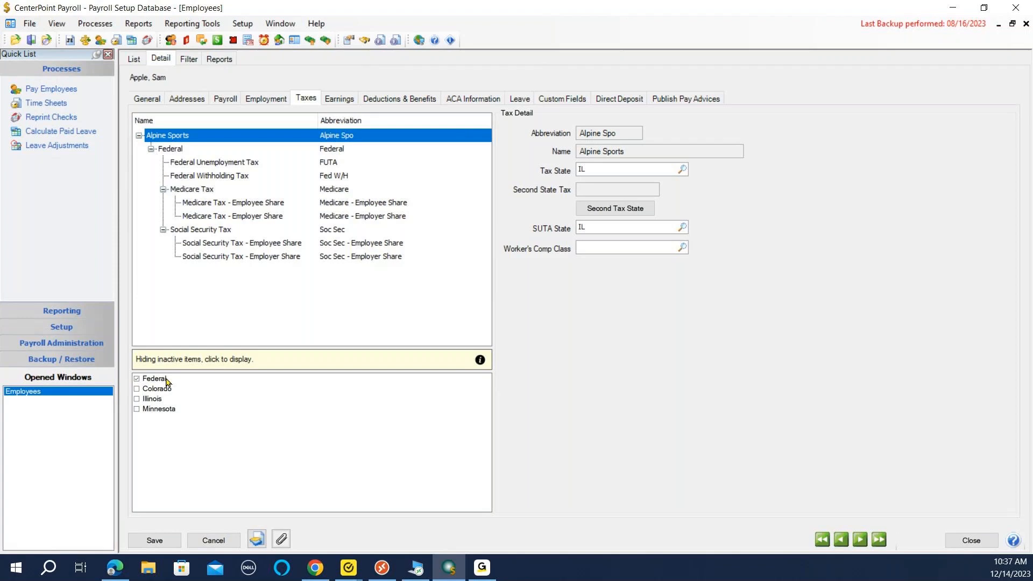
pyautogui.click(137, 400)
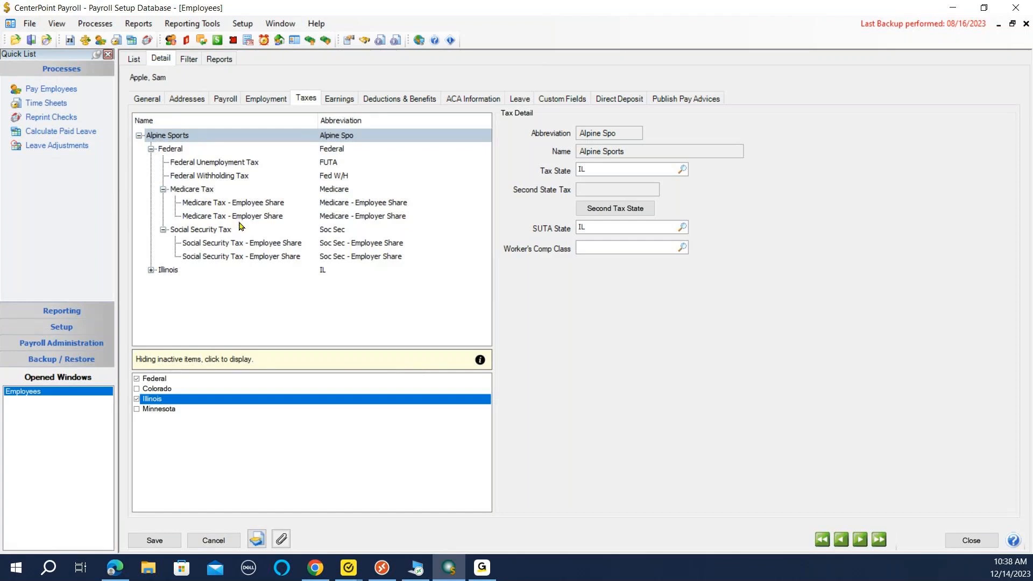
# Step: Check the Federal Unemployment Tax detail, and choose Illinois (IL) as the tax state for Alpine Sports
pyautogui.click(226, 162)
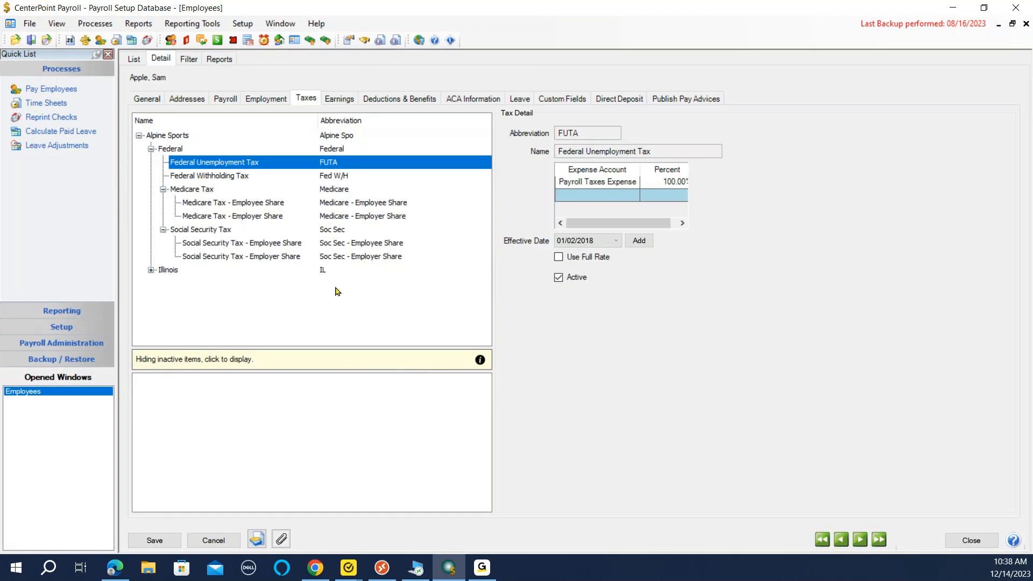
pyautogui.click(174, 137)
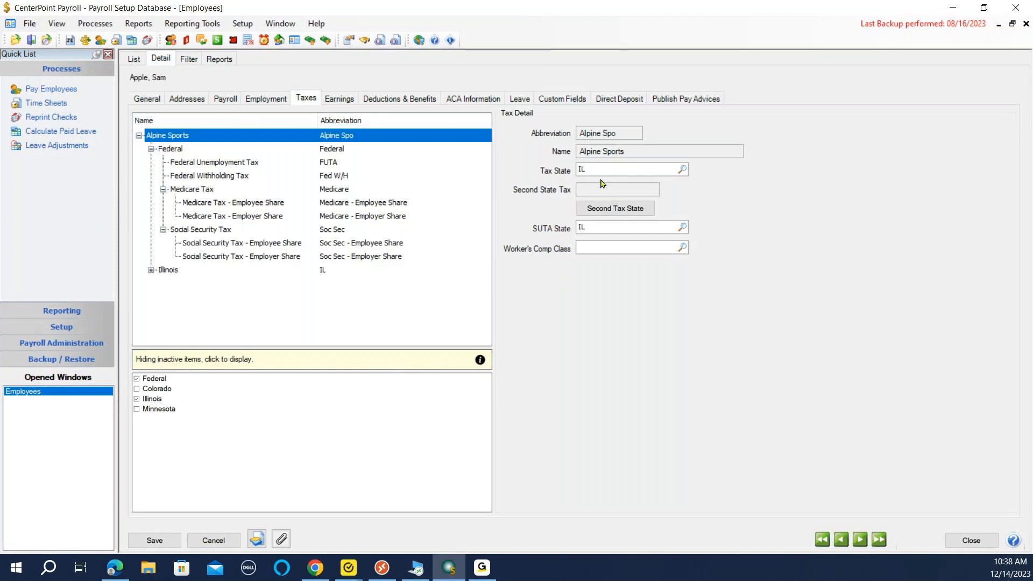
pyautogui.click(582, 226)
pyautogui.write('IL')
pyautogui.click(683, 169)
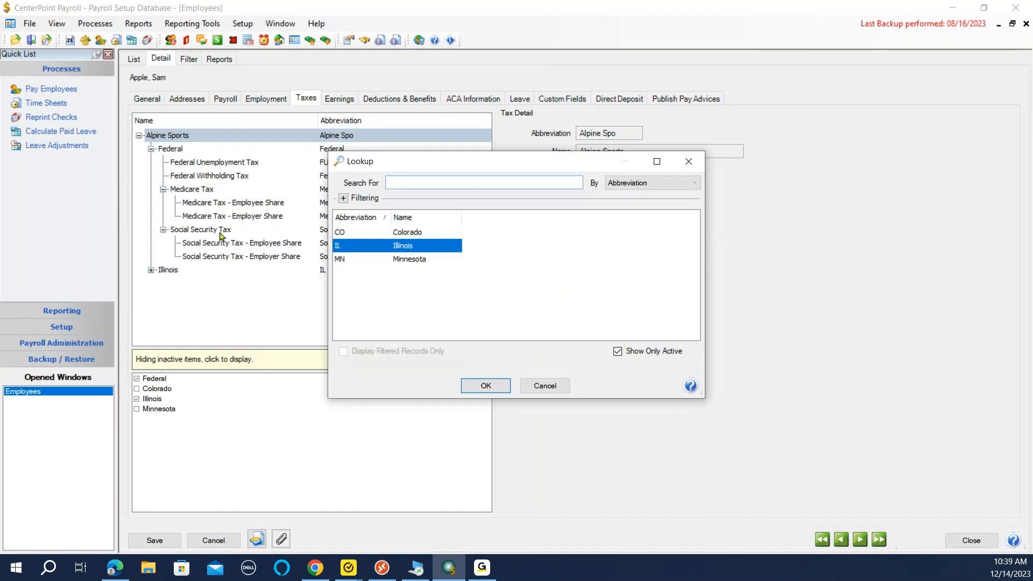
pyautogui.click(486, 386)
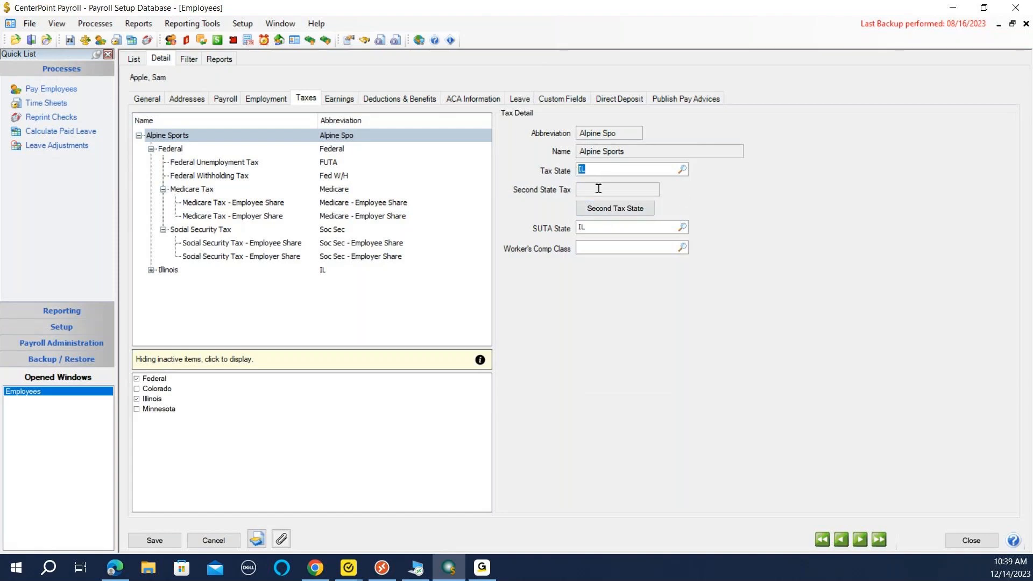
pyautogui.click(616, 212)
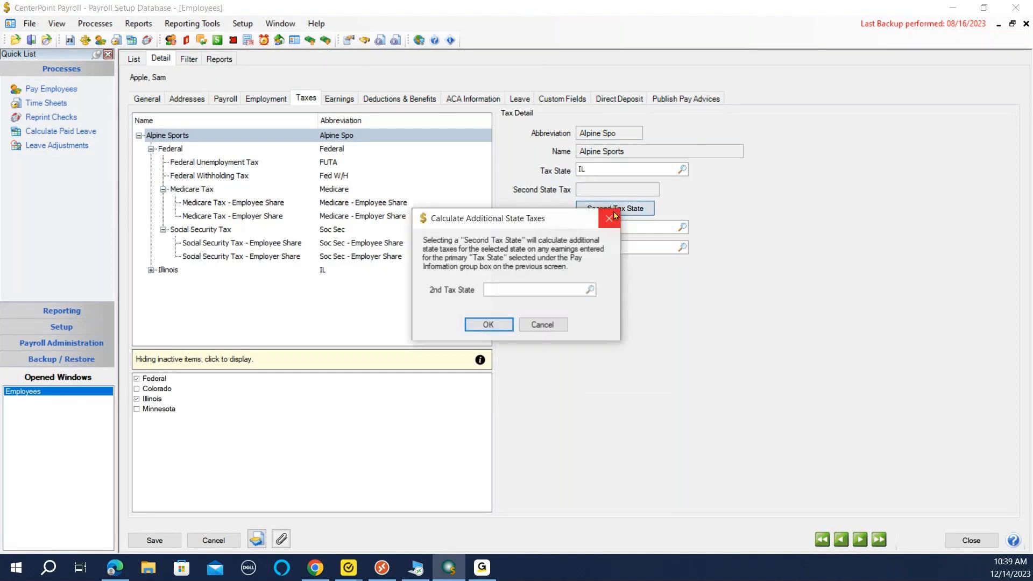
pyautogui.click(591, 291)
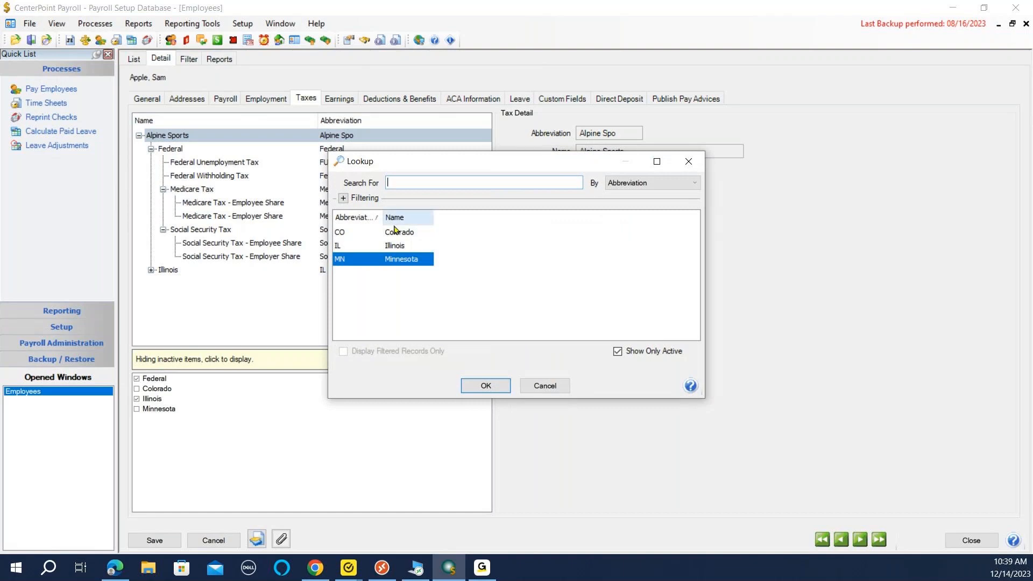
pyautogui.click(544, 386)
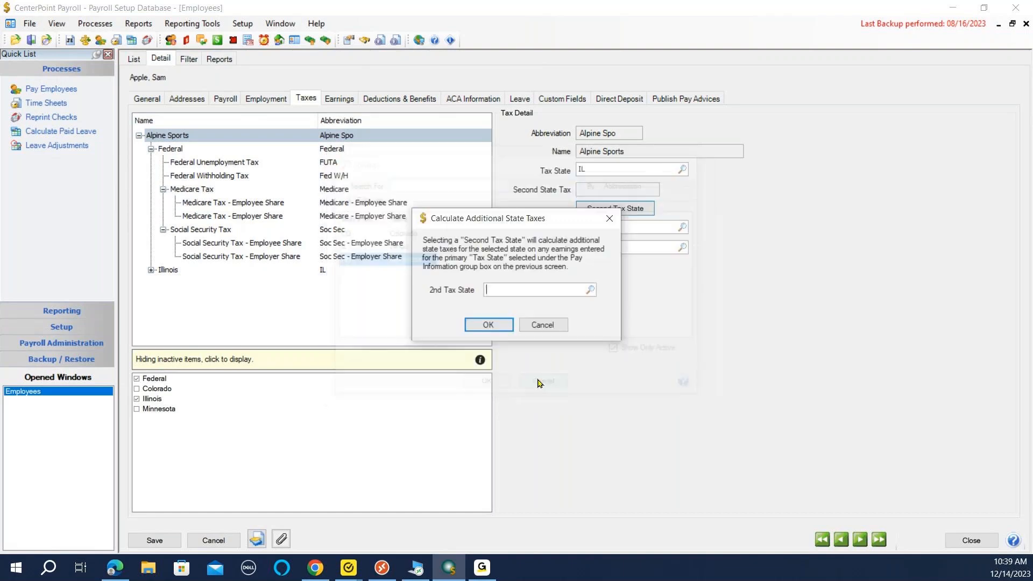
pyautogui.click(542, 325)
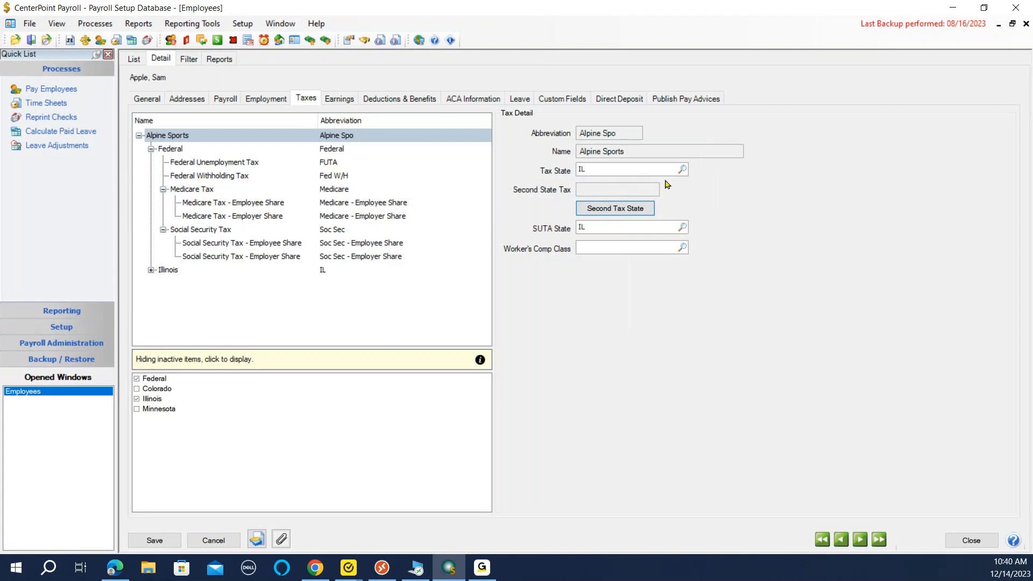
# Step: Choose Illinois (IL) as the SUTA state and assign the ILSales Salesperson worker's comp class
pyautogui.click(682, 229)
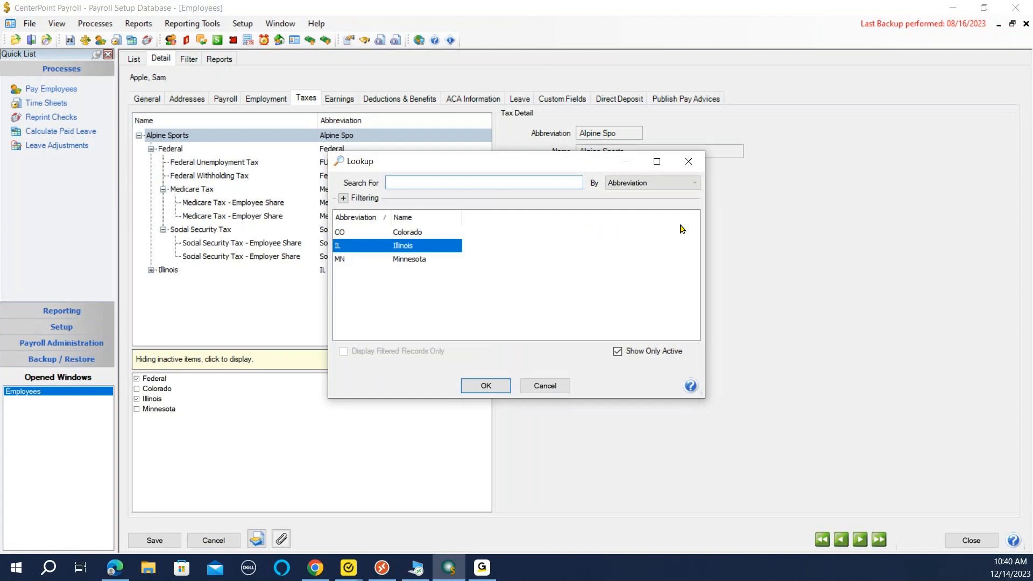
pyautogui.click(486, 385)
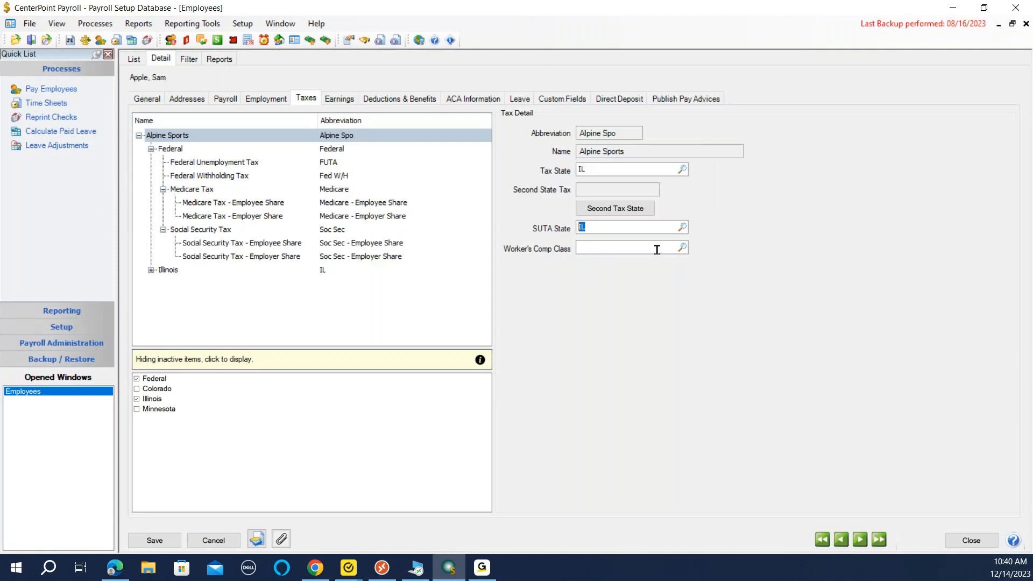
pyautogui.click(683, 248)
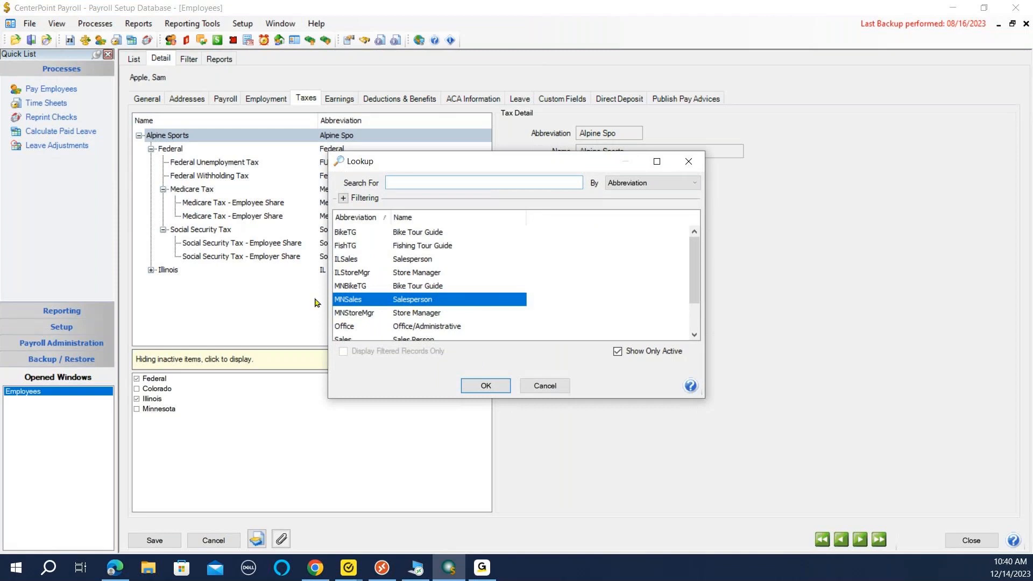
pyautogui.click(353, 260)
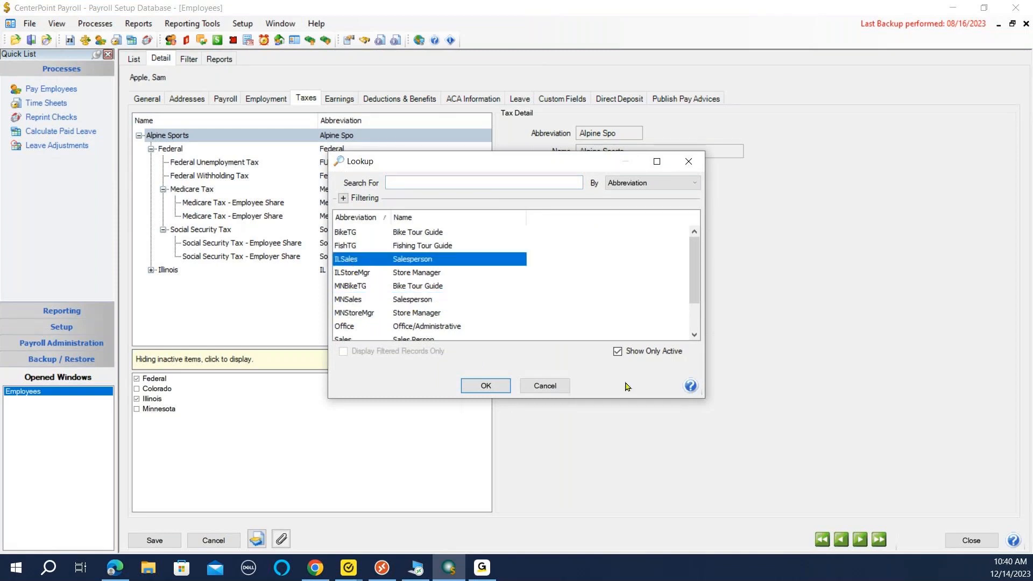
pyautogui.click(497, 390)
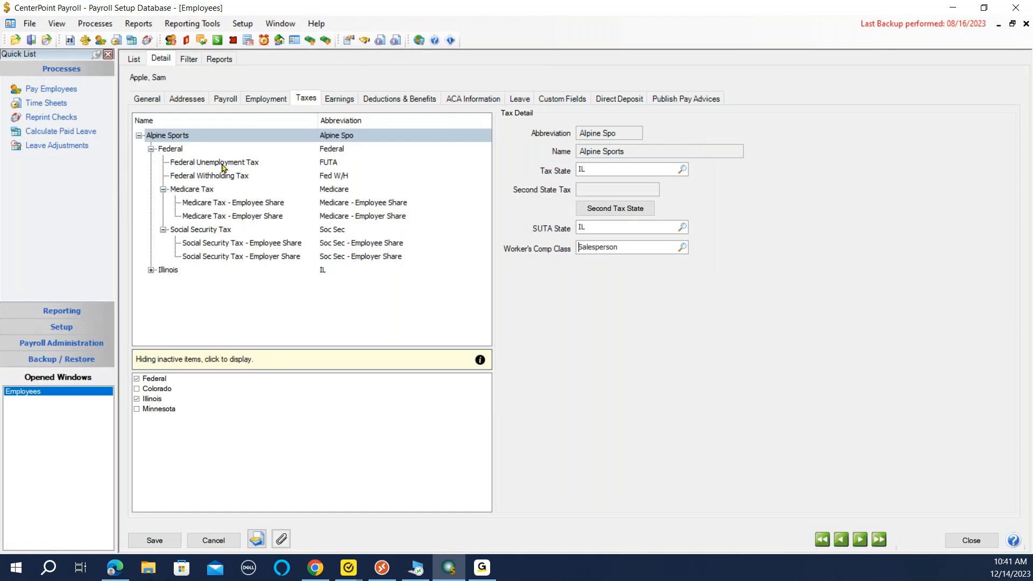
# Step: Delete the Federal Unemployment Tax from the employee's federal taxes and assign it again
pyautogui.click(167, 153)
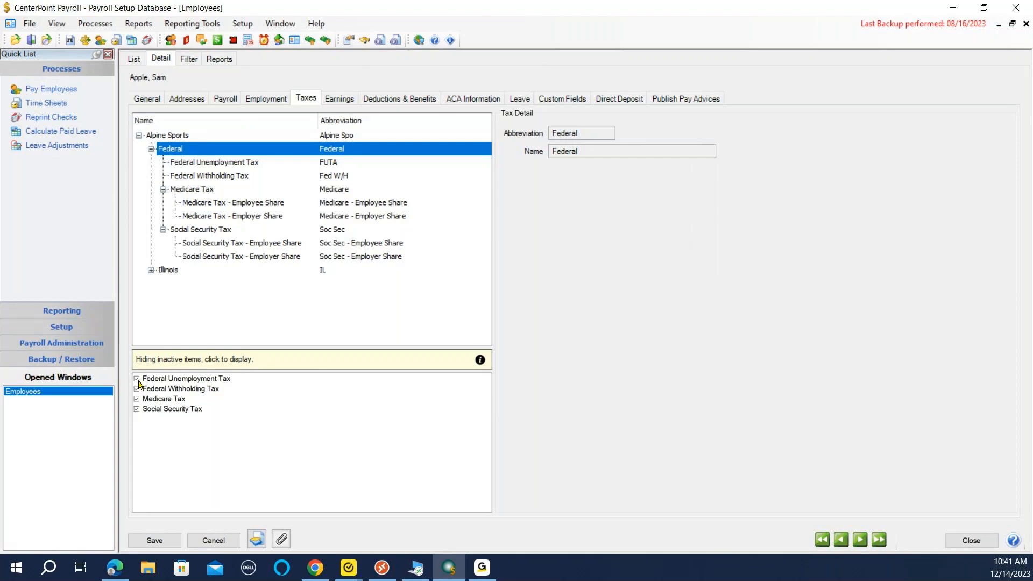
pyautogui.click(162, 379)
pyautogui.press('Delete')
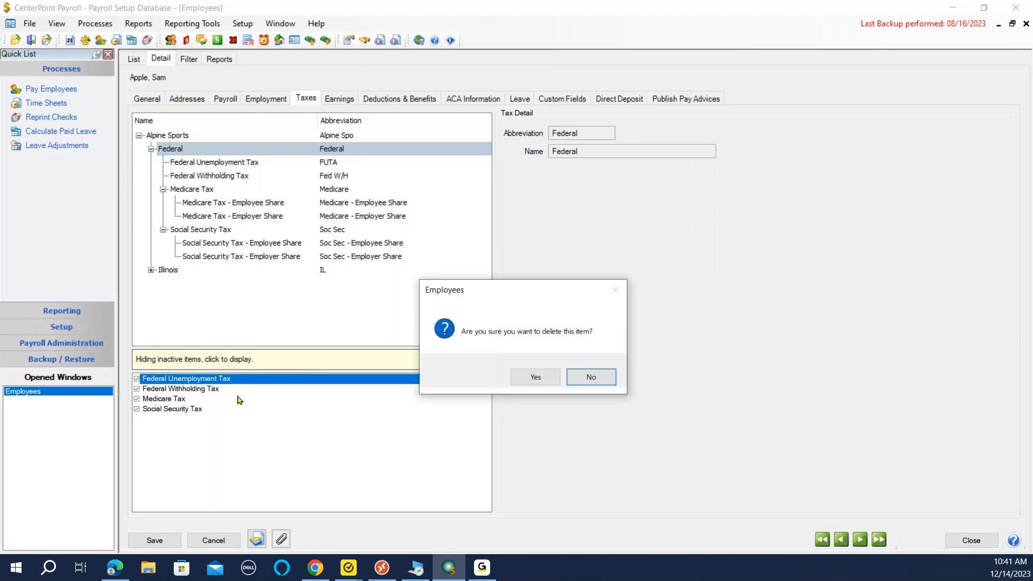
pyautogui.click(535, 378)
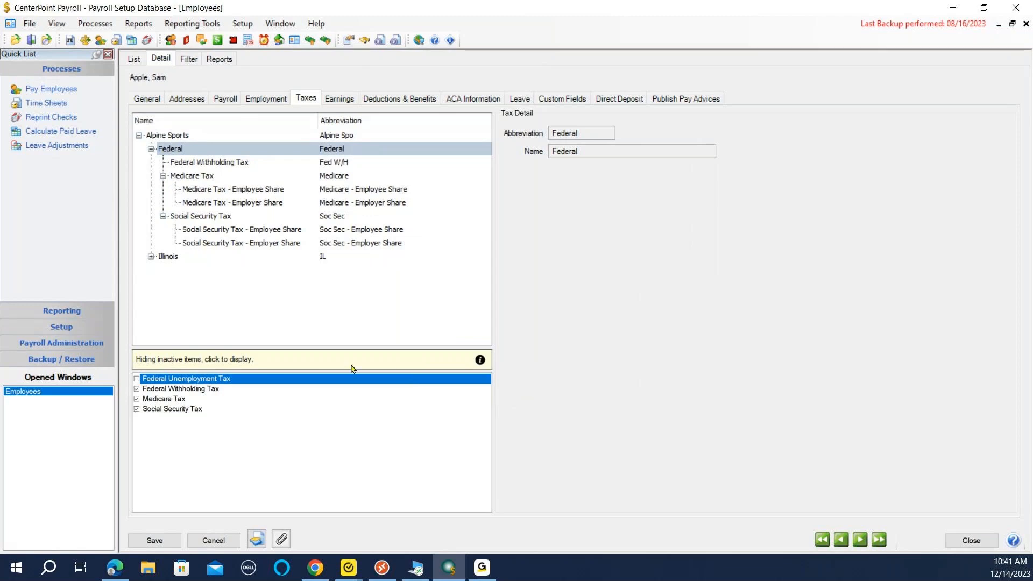
pyautogui.click(137, 379)
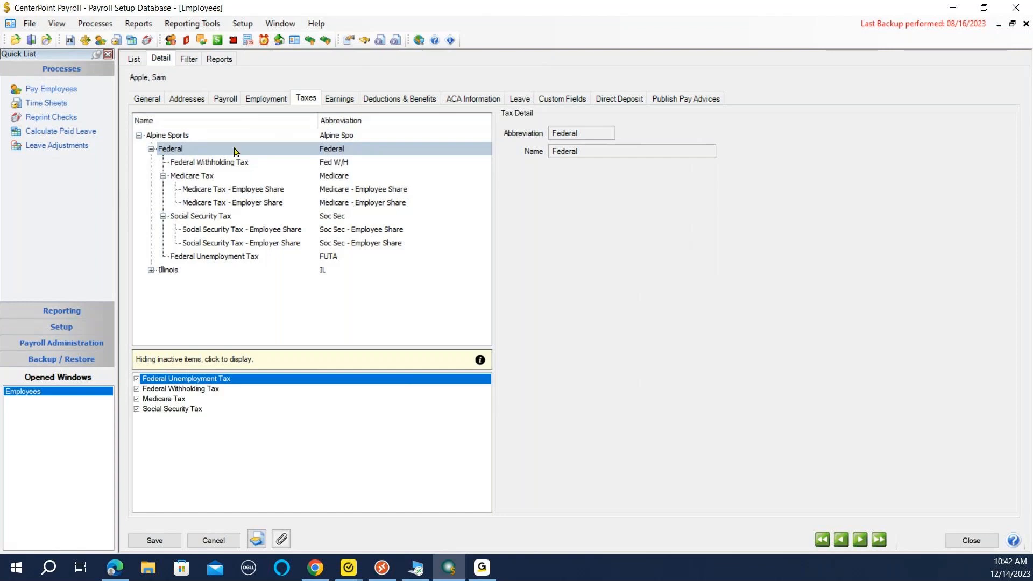
# Step: Set the Federal Withholding Tax filing status to Married and mark the new 2020 W4 as on file
pyautogui.click(221, 163)
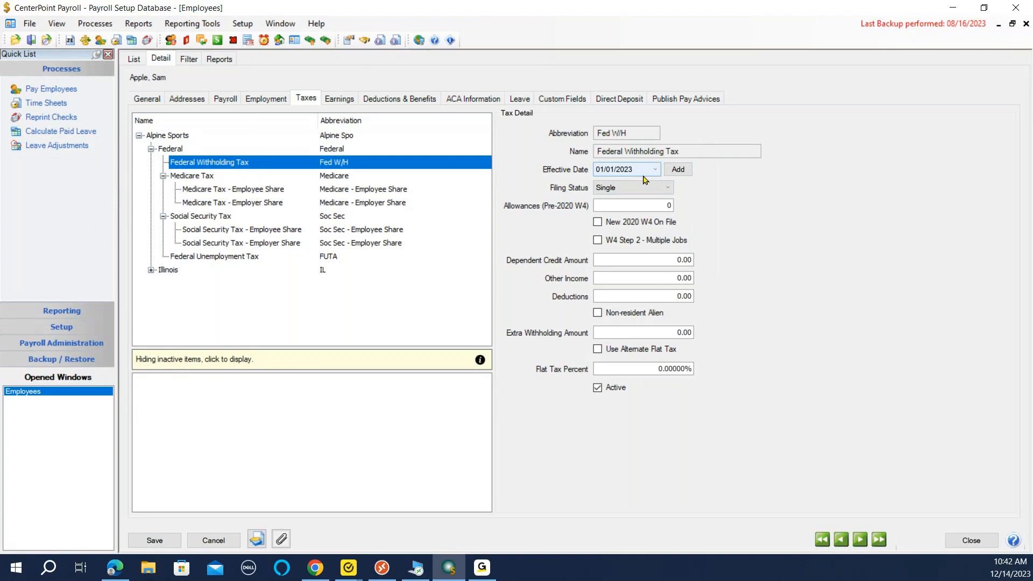
pyautogui.click(662, 188)
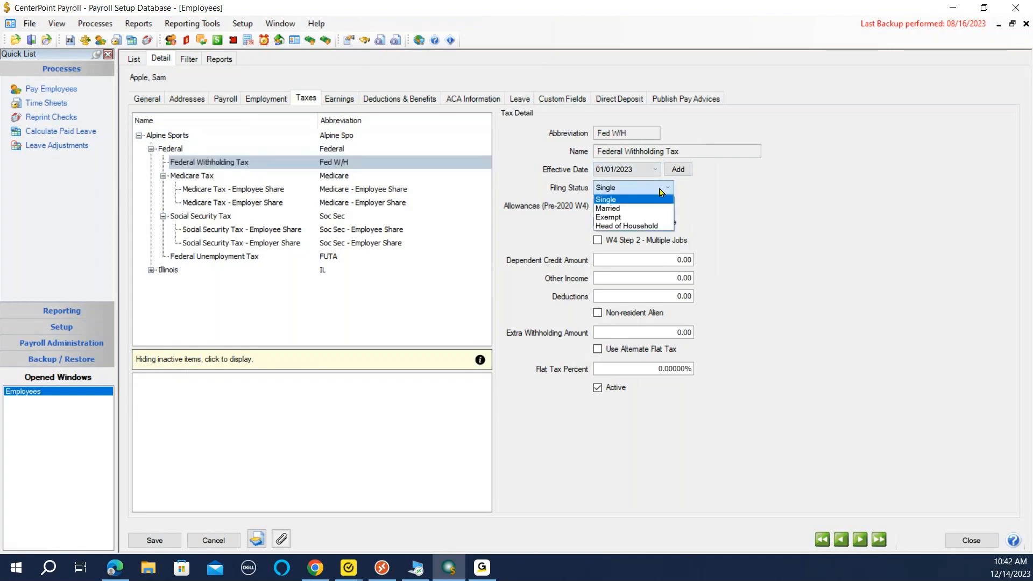
pyautogui.click(630, 205)
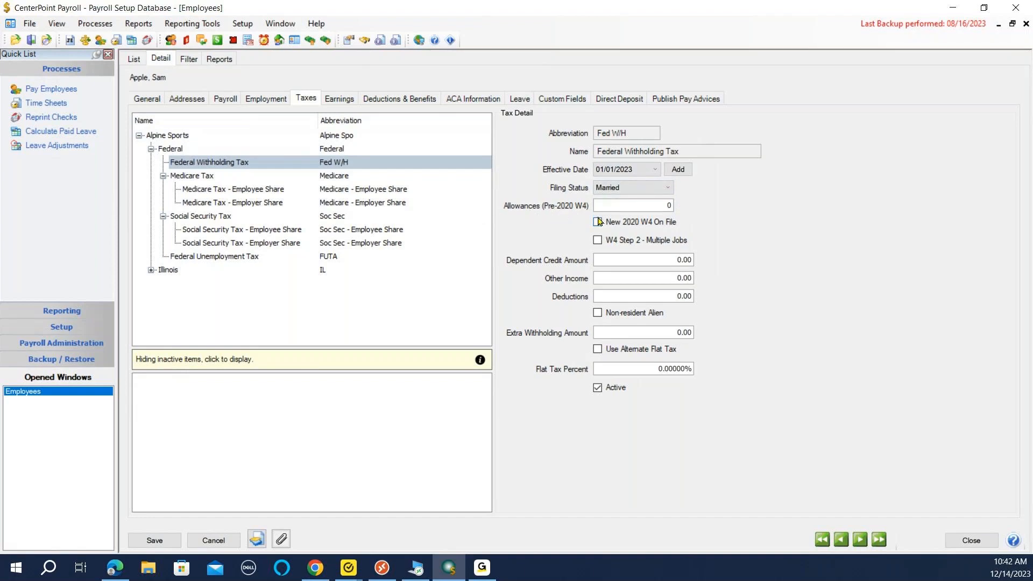
pyautogui.click(634, 205)
pyautogui.click(598, 224)
# Step: Try an extra federal withholding amount of 10, and reset it to 0
pyautogui.click(628, 260)
pyautogui.click(621, 277)
pyautogui.click(627, 296)
pyautogui.click(624, 335)
pyautogui.write('10')
pyautogui.press('Tab')
pyautogui.click(665, 334)
pyautogui.write('0')
pyautogui.press('Tab')
# Step: Enable the alternate flat tax for federal withholding with a flat tax percent of 32
pyautogui.click(600, 351)
pyautogui.click(616, 368)
pyautogui.write('32')
pyautogui.press('Tab')
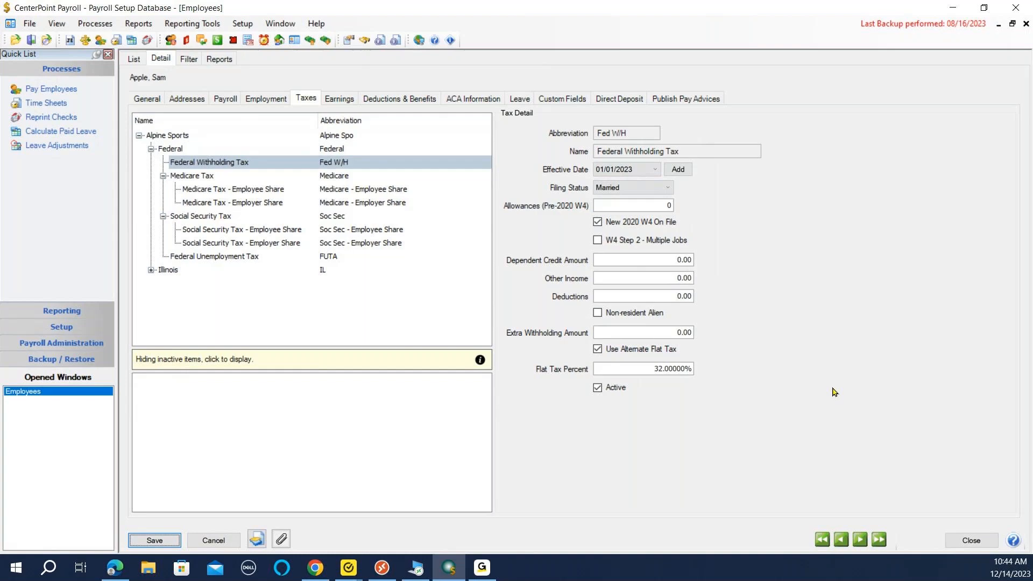
# Step: Turn off the alternate flat tax for federal withholding and reset the flat tax percent to 0
pyautogui.click(598, 350)
pyautogui.click(637, 369)
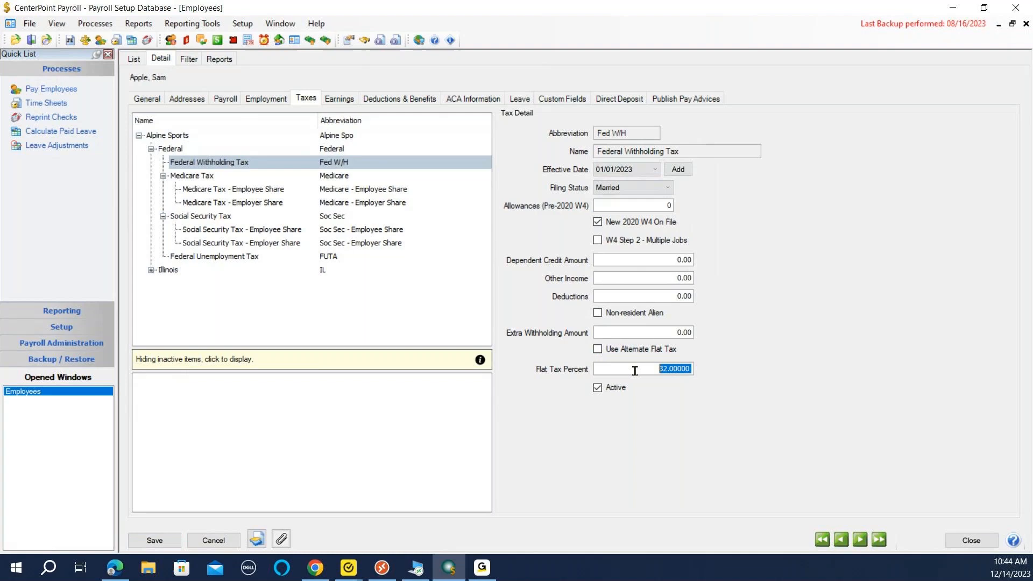
pyautogui.write('0')
pyautogui.press('Tab')
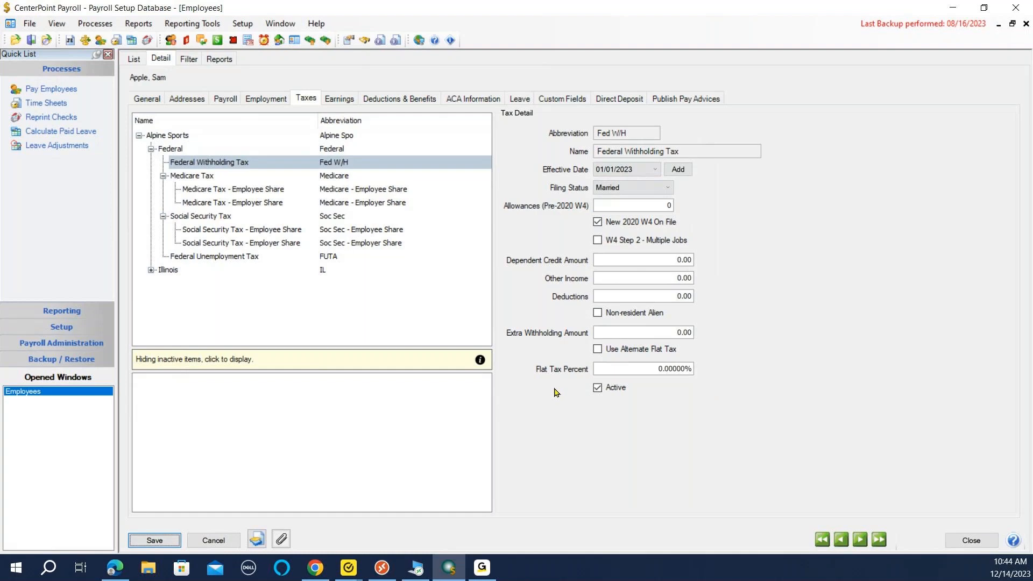
# Step: Review the Medicare Tax details, including the employee share and the employer share's expense account distribution
pyautogui.click(173, 171)
pyautogui.click(174, 176)
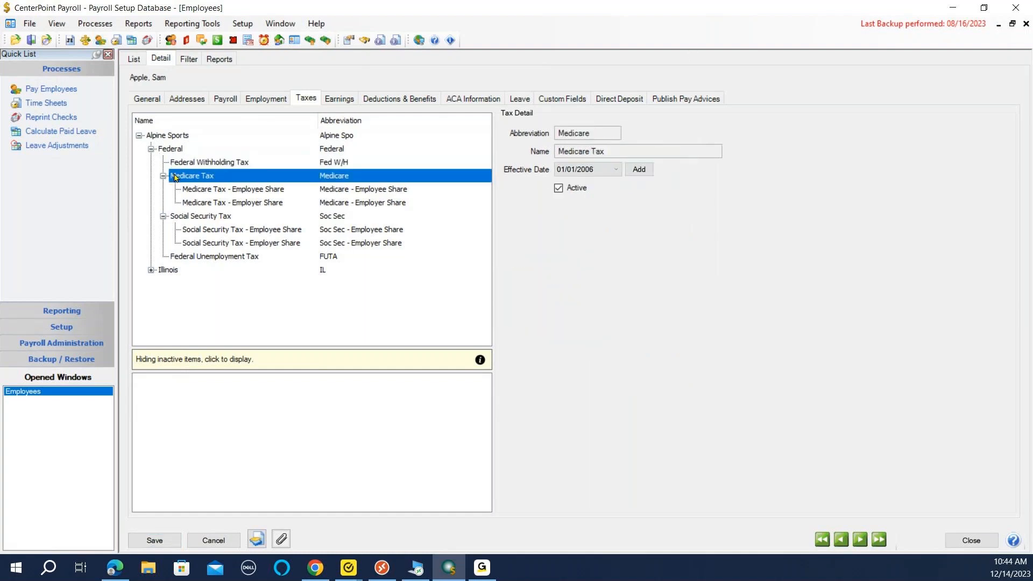
pyautogui.click(197, 192)
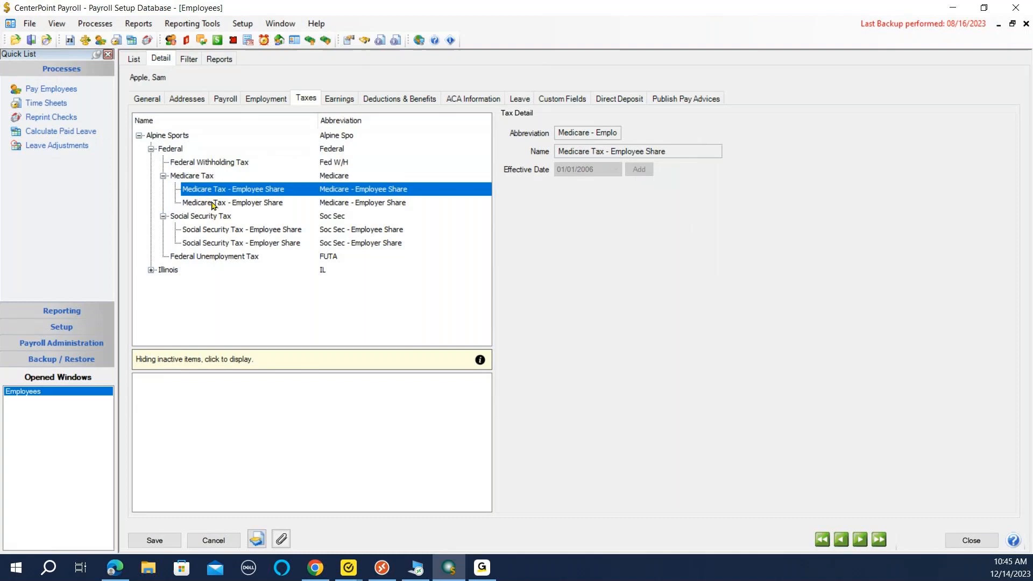
pyautogui.click(213, 204)
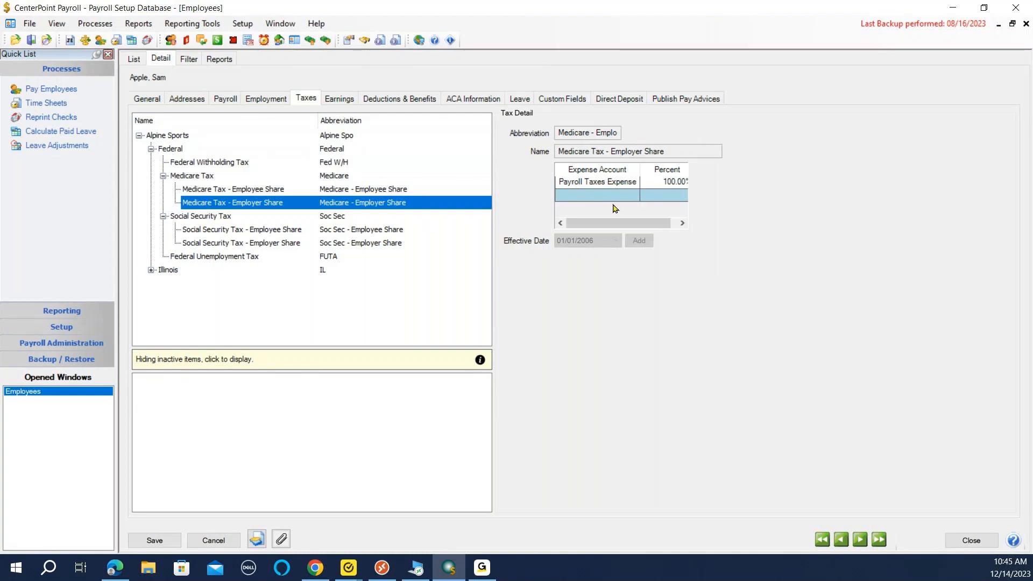
pyautogui.click(591, 185)
pyautogui.click(676, 183)
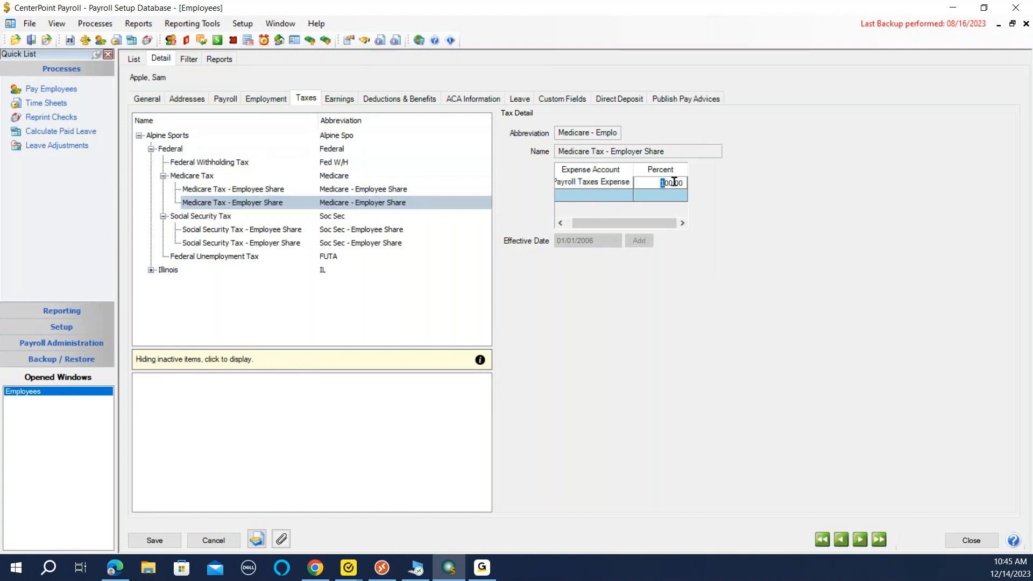
pyautogui.click(582, 196)
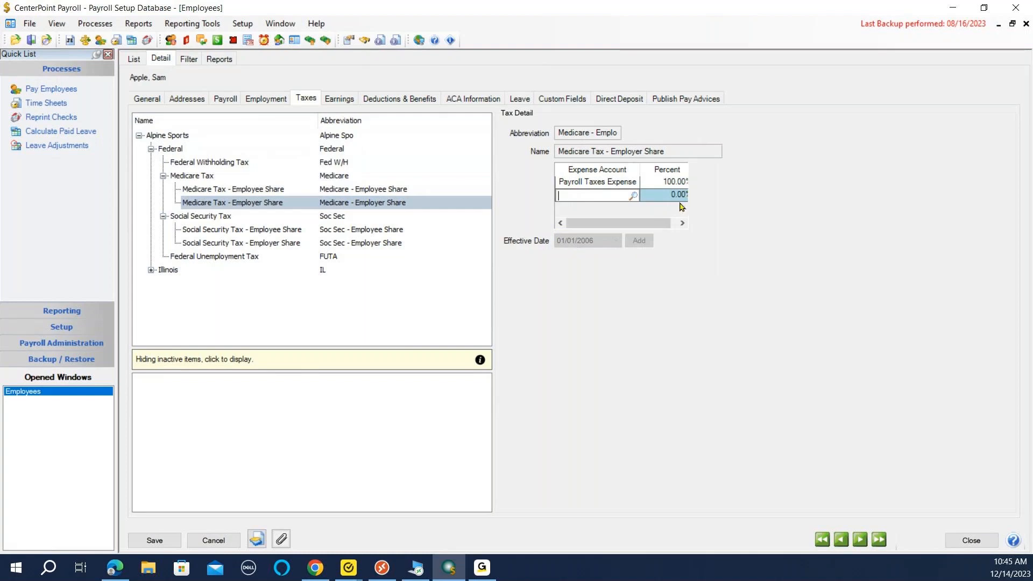
# Step: Review the Social Security Tax details with its employee and employer shares, and the Federal Unemployment Tax details
pyautogui.click(209, 220)
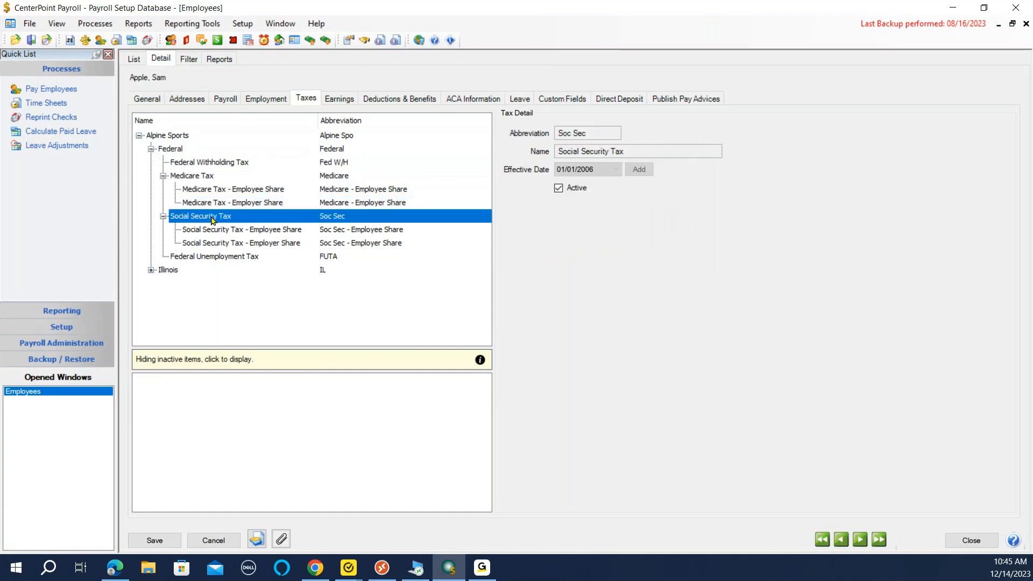
pyautogui.click(211, 232)
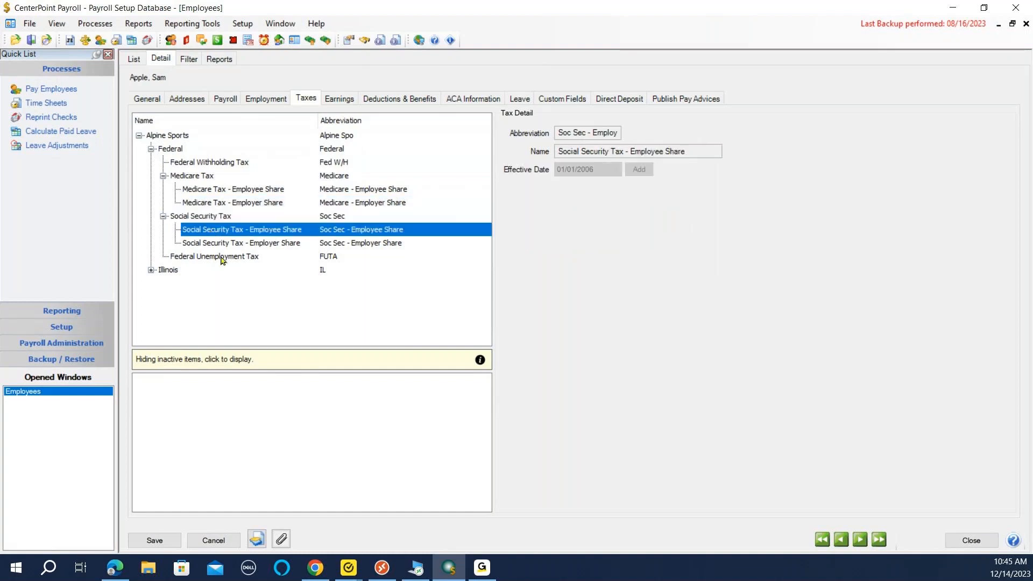
pyautogui.click(271, 246)
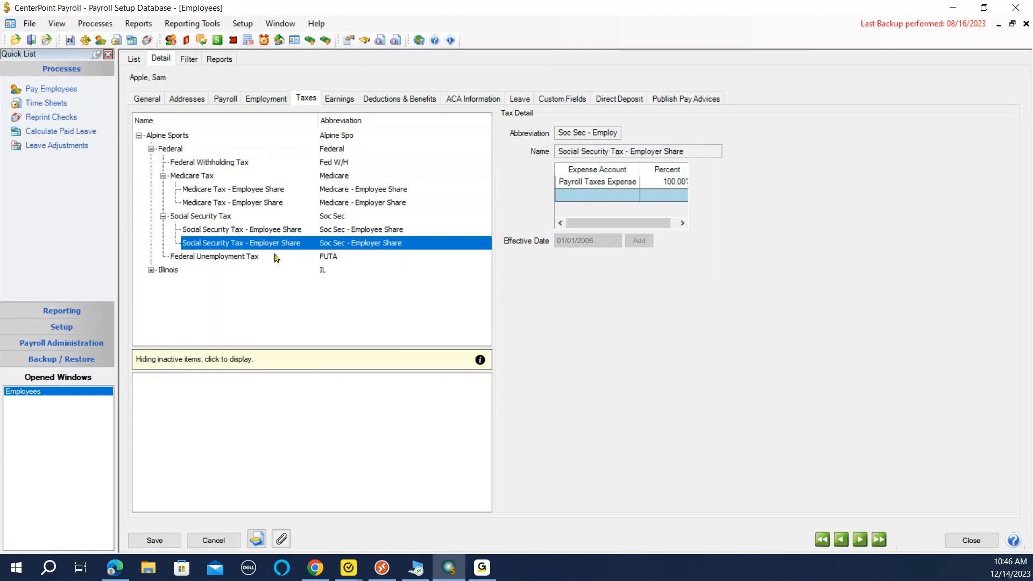
pyautogui.click(210, 259)
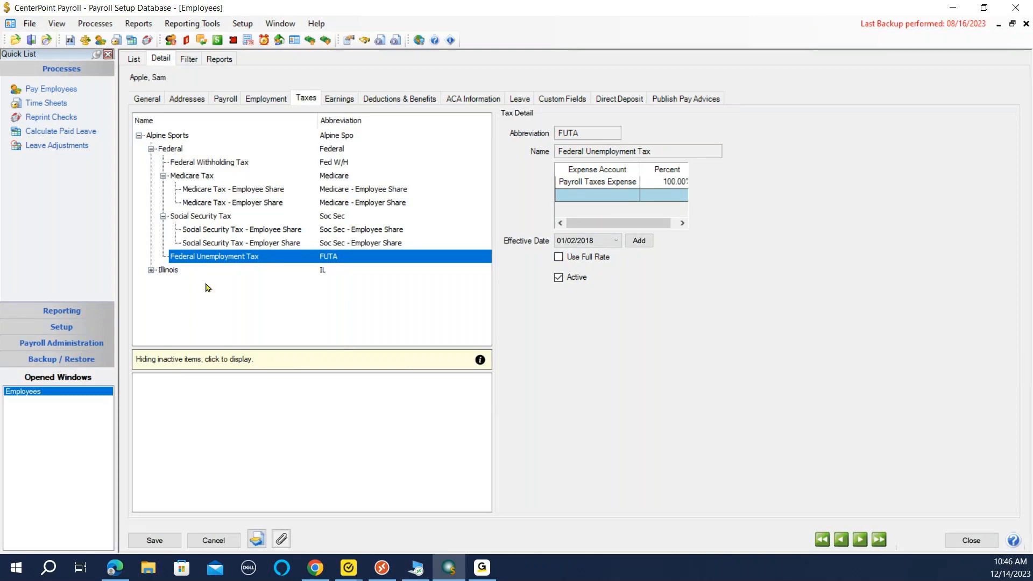
# Step: Expand the Illinois taxes and review the Illinois State Unemployment Tax details
pyautogui.click(171, 272)
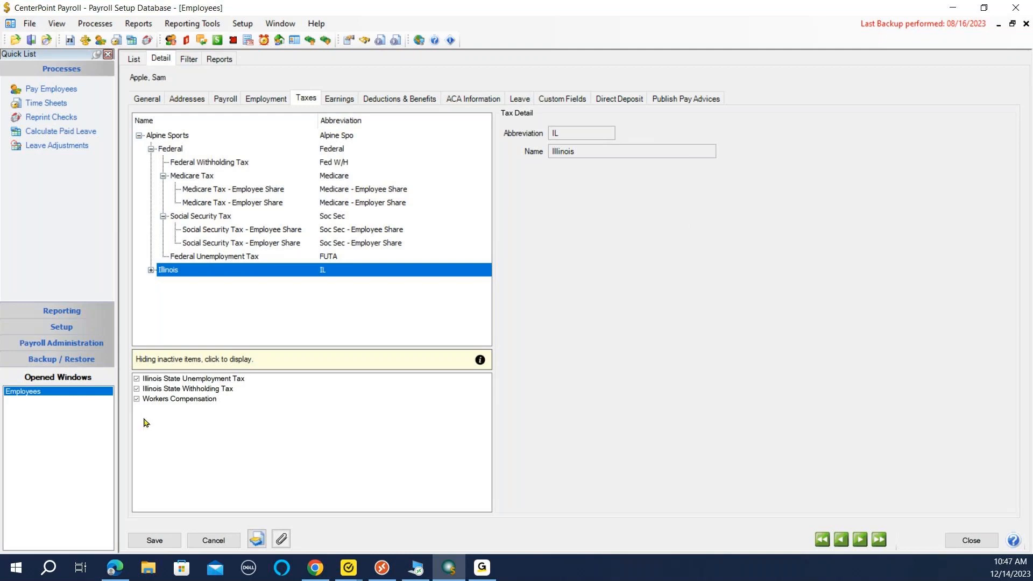
pyautogui.click(151, 270)
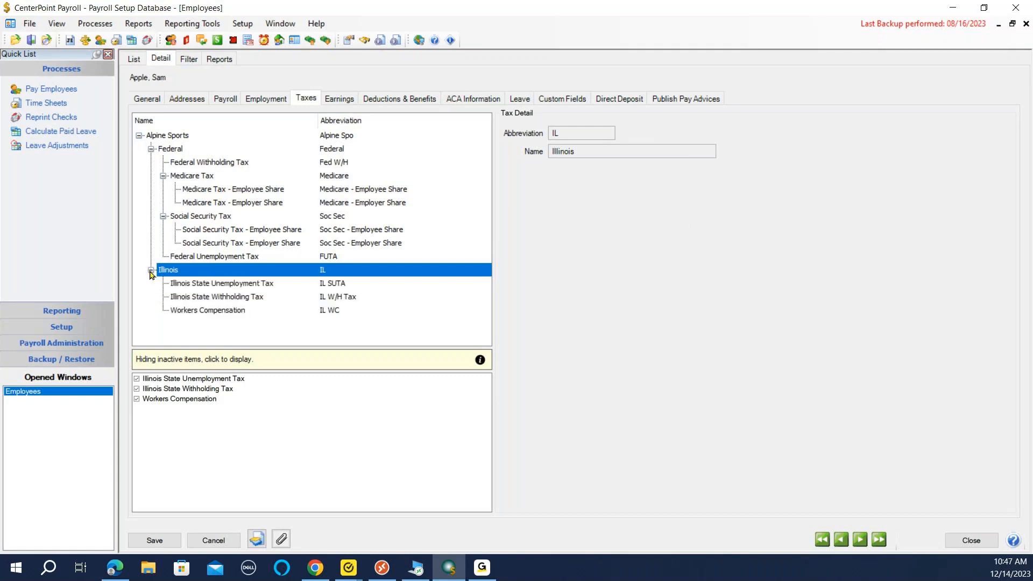
pyautogui.click(213, 290)
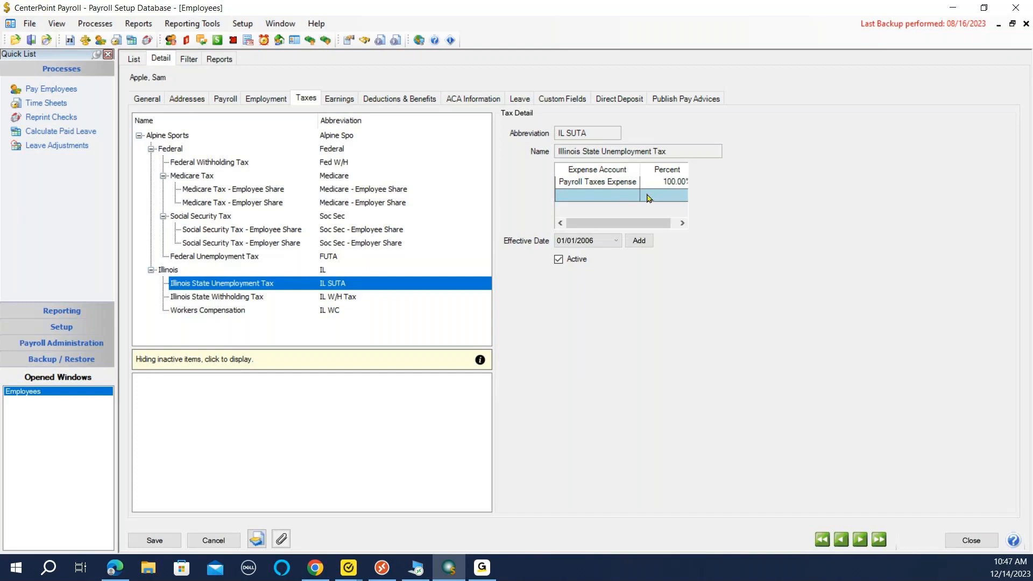
# Step: Set the basic allowances (Line 1) of the Illinois State Withholding Tax to 4
pyautogui.click(192, 299)
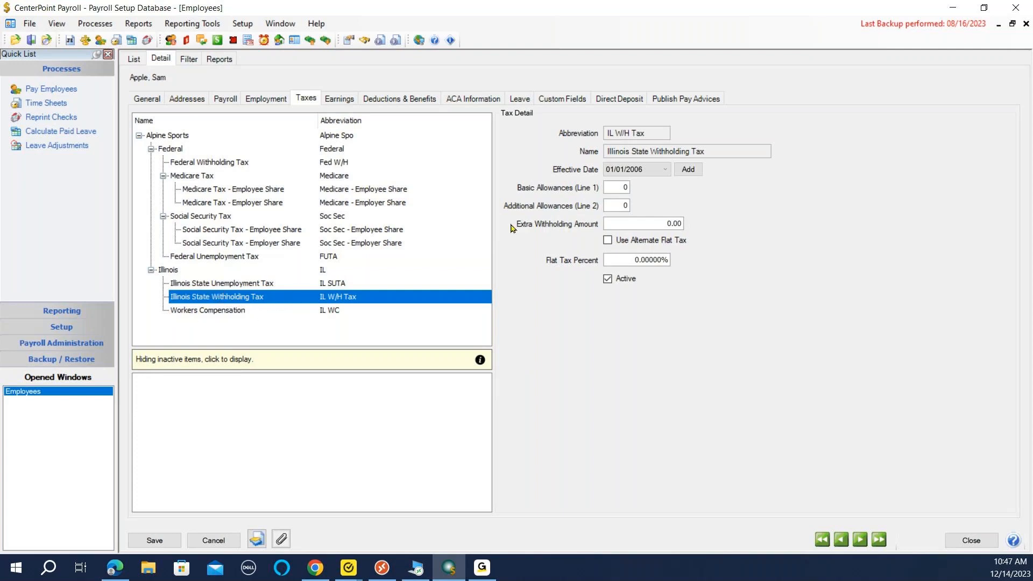
pyautogui.click(620, 189)
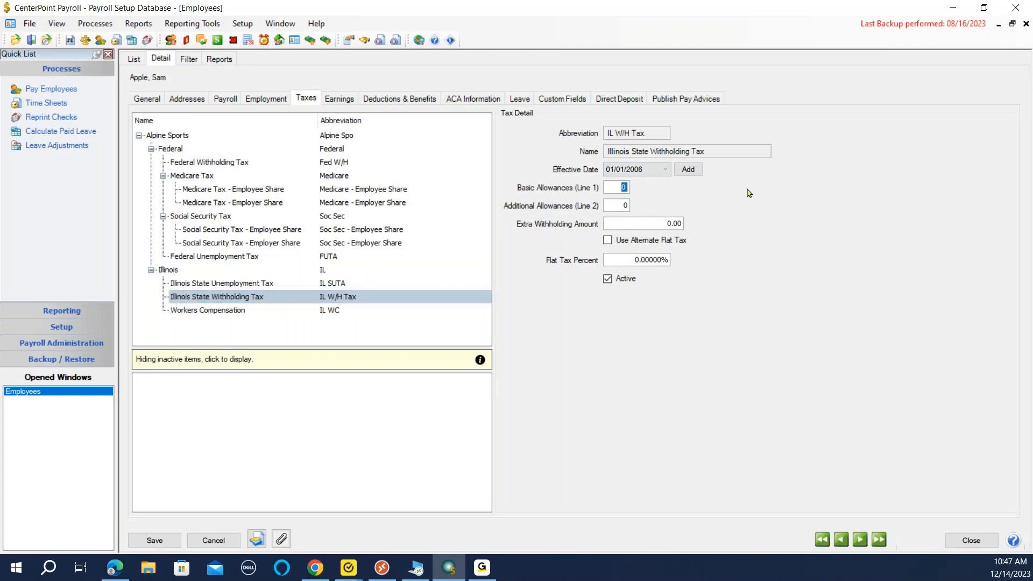
pyautogui.write('4')
pyautogui.press('Tab')
pyautogui.click(649, 223)
pyautogui.doubleClick(650, 223)
# Step: Enable the Salesperson class under Illinois Workers Compensation and check the Worker's Comp Class in the Alpine Sports tax details
pyautogui.click(234, 320)
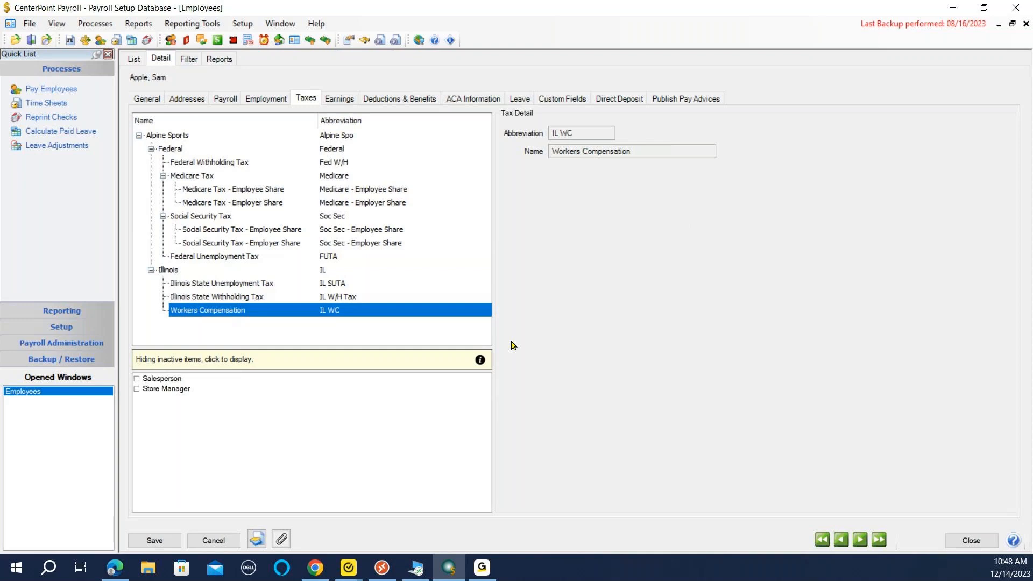
pyautogui.click(137, 379)
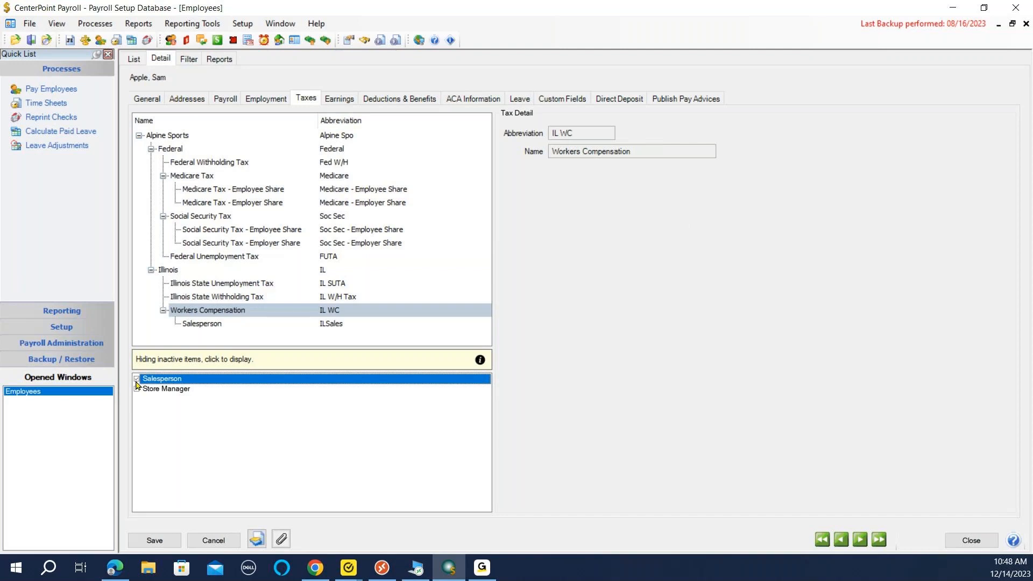
pyautogui.click(183, 136)
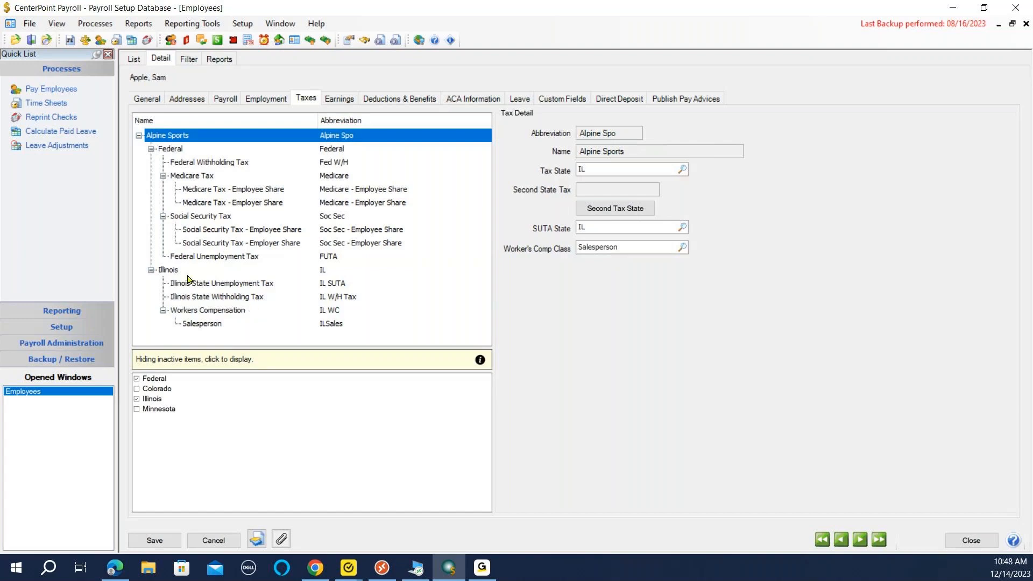
# Step: Add the Store Manager class under Illinois Workers Compensation and save the employee record
pyautogui.click(186, 314)
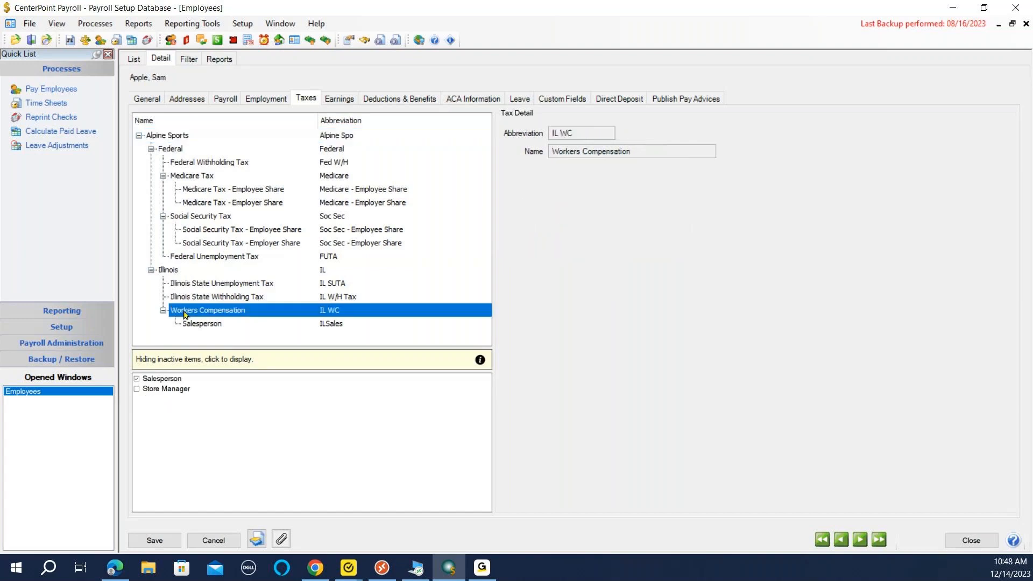
pyautogui.click(137, 389)
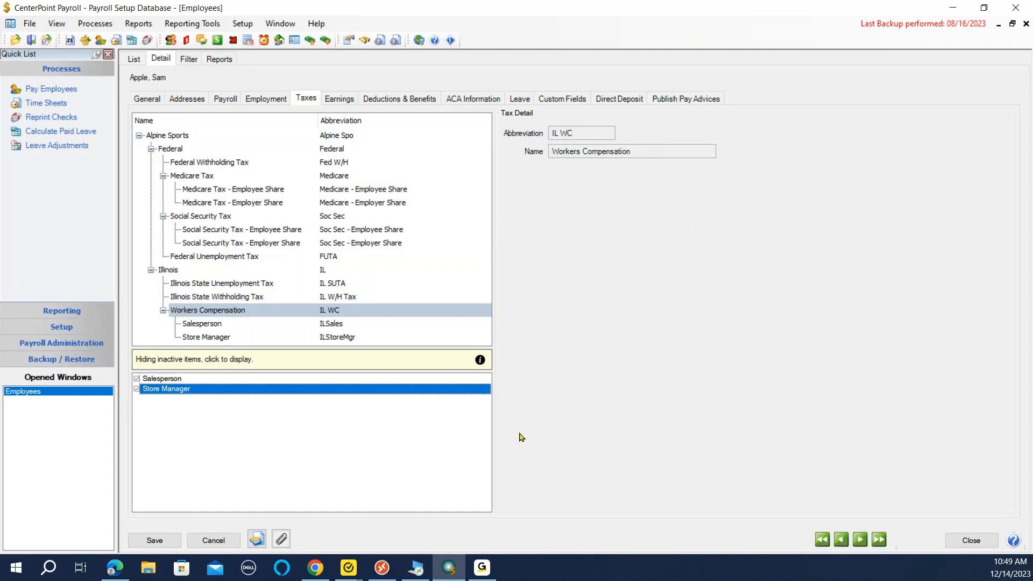
pyautogui.click(213, 324)
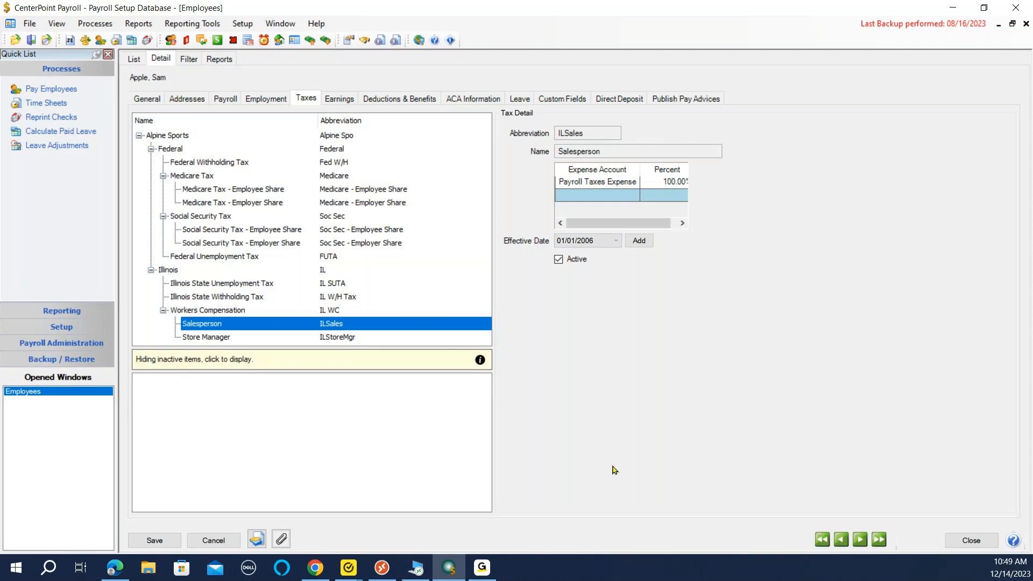
pyautogui.click(156, 542)
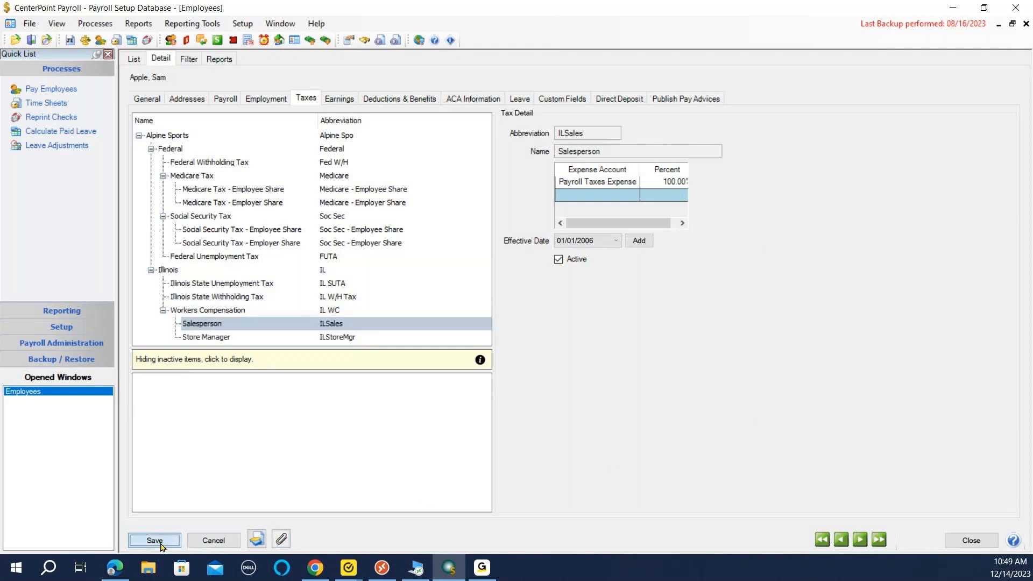